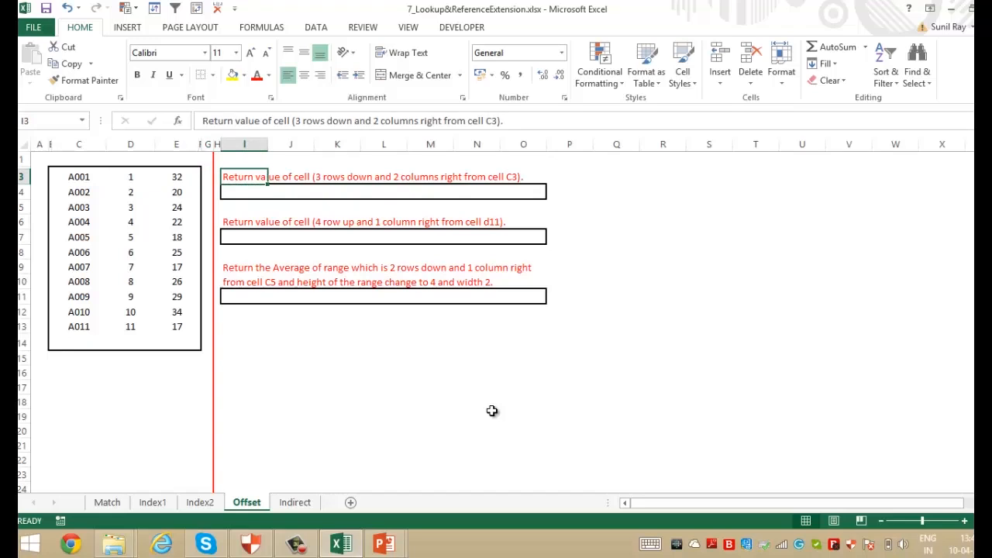
Enter =OFFSET(C3,3,2) in the answer cell I4 under the first question.
key(Down)
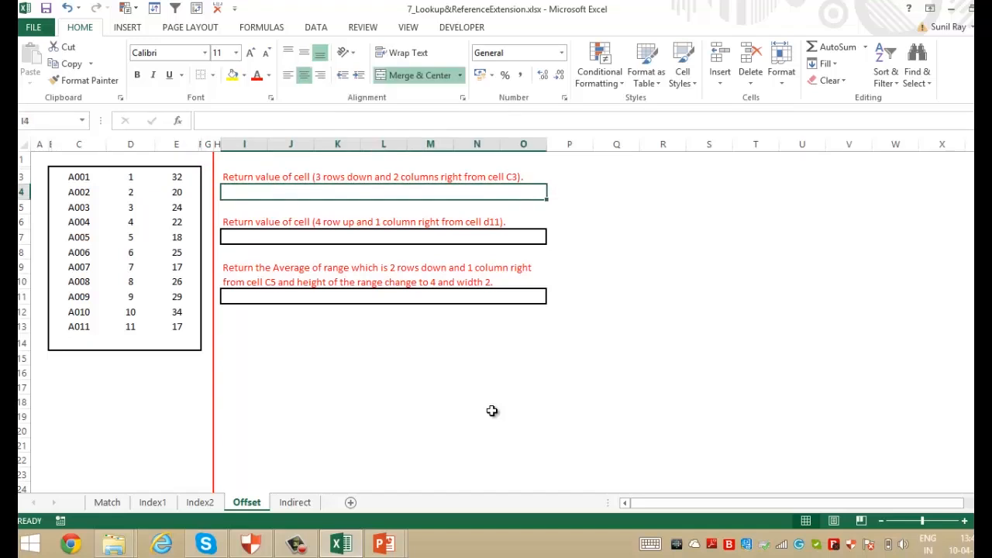
text(=offset()
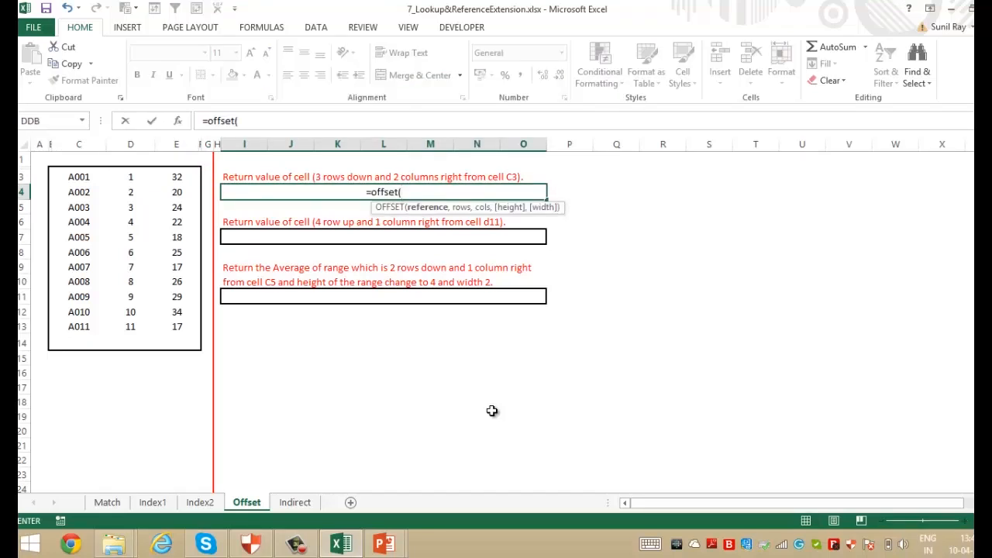
text(c3)
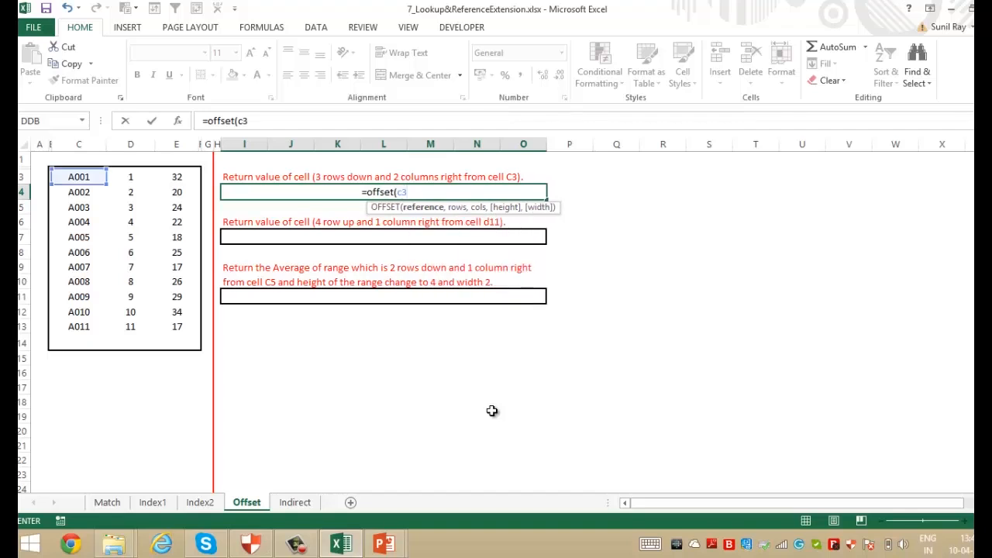
text(,3,2)
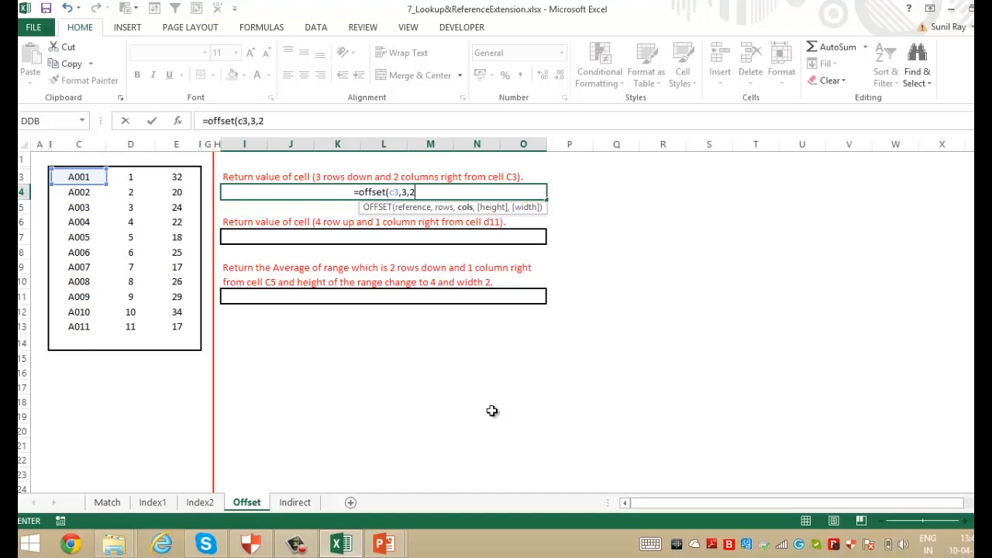
text())
key(Return)
key(Up)
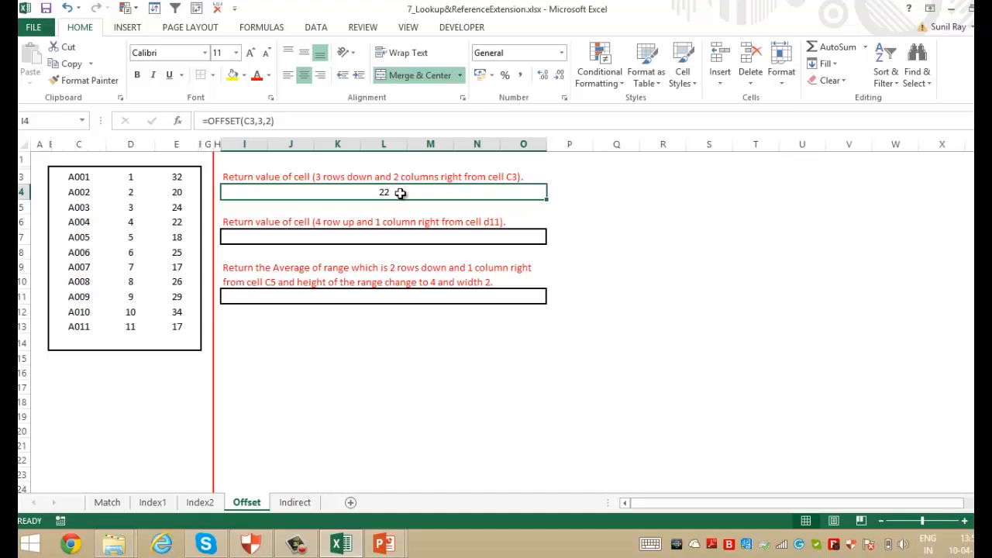
Trace the first offset in the data table, going from C3 three rows down and two columns right to E6.
click(85, 178)
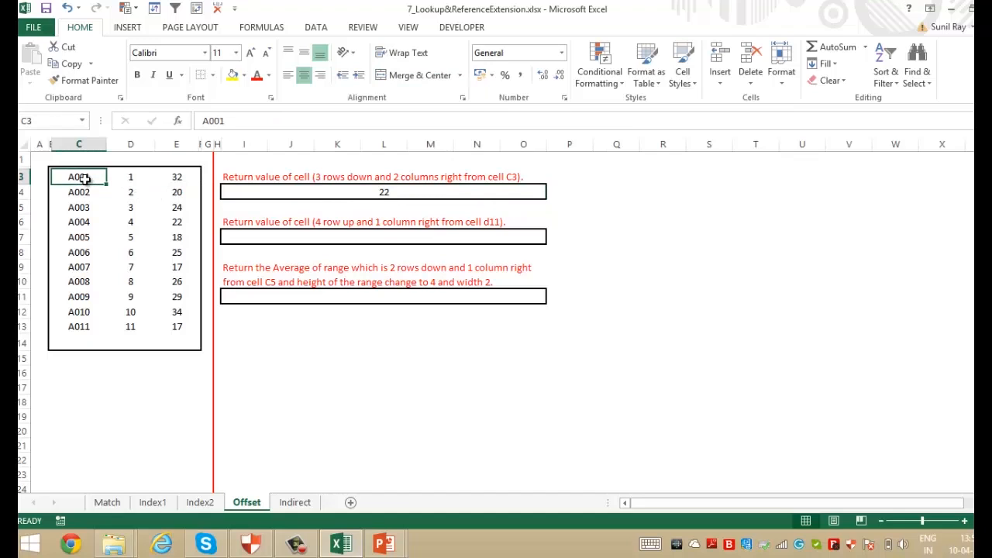
key(Down)
key(Down)
key(Down)
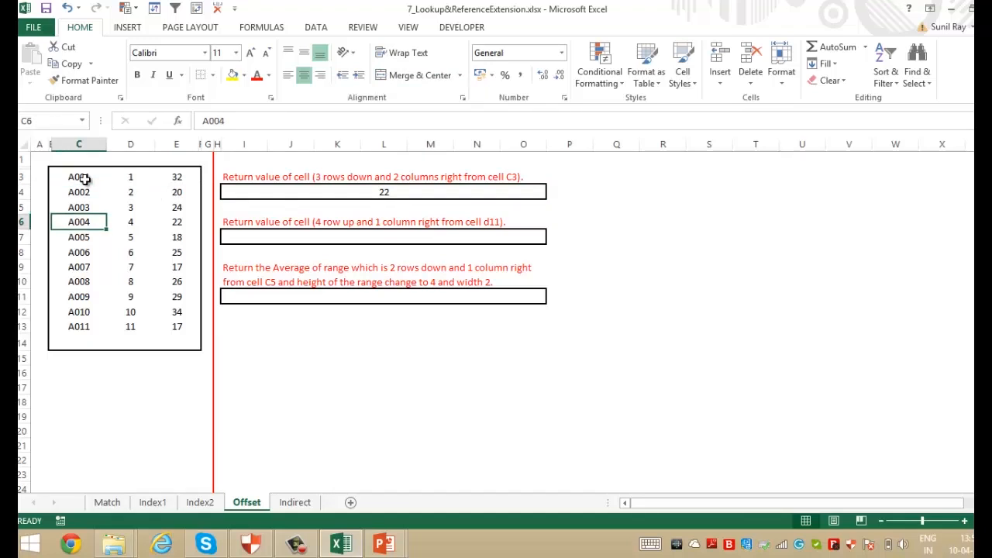
key(Right)
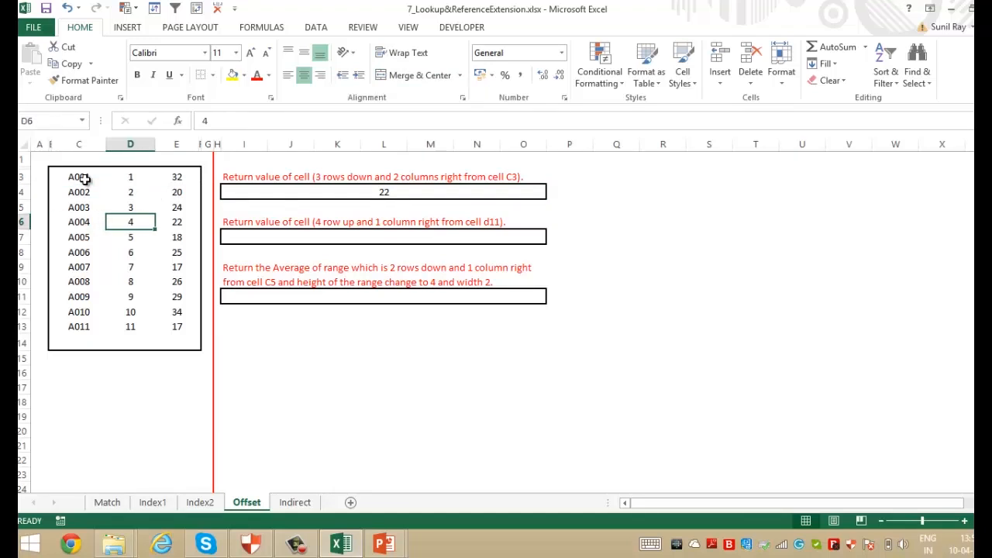
key(Right)
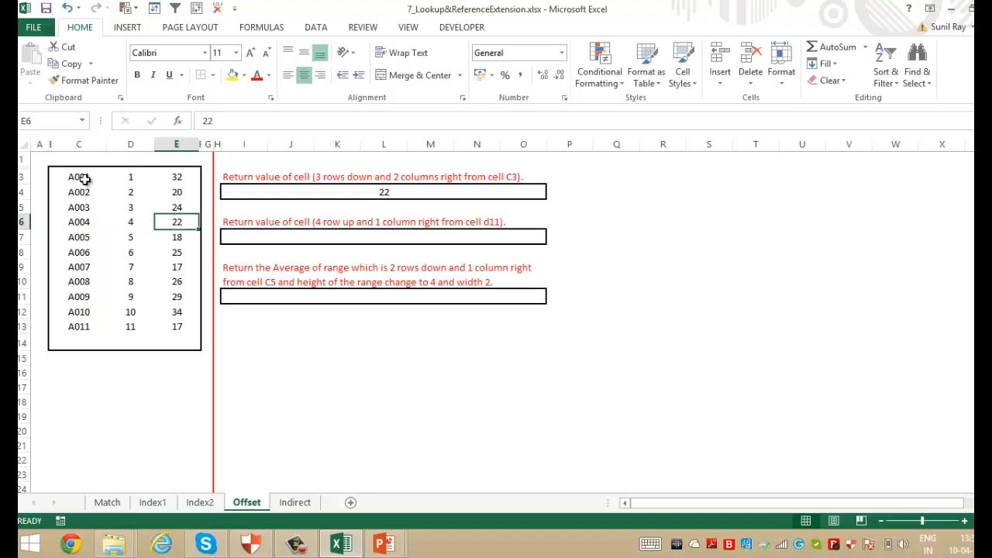
Enter =OFFSET(D11,-4,1) in the answer cell I7 under the second question.
click(283, 241)
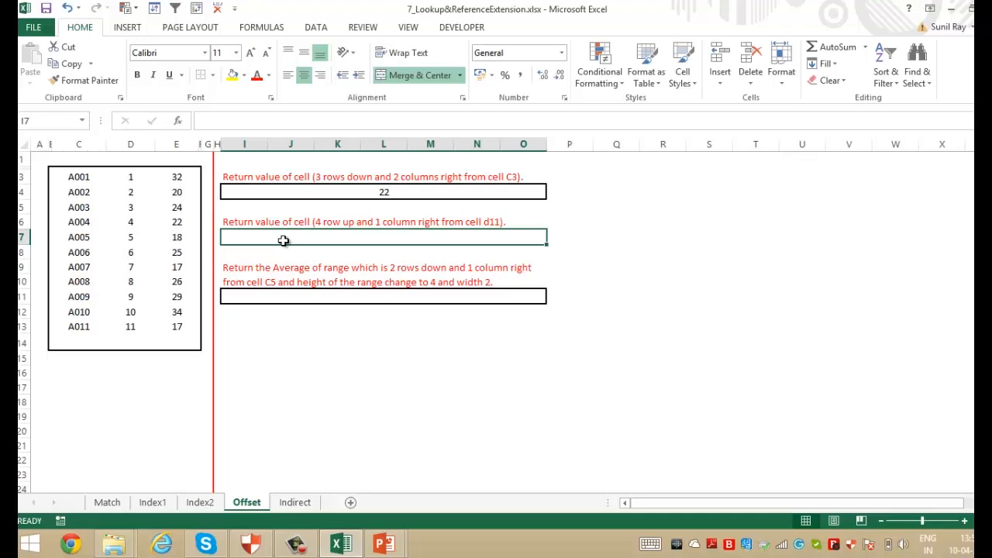
text(=offset(d11,)
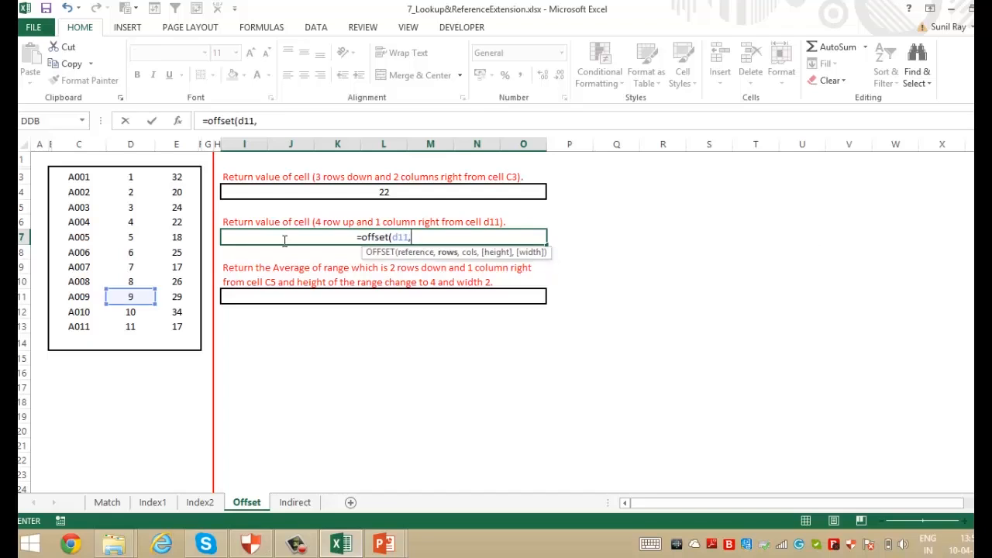
text(-4)
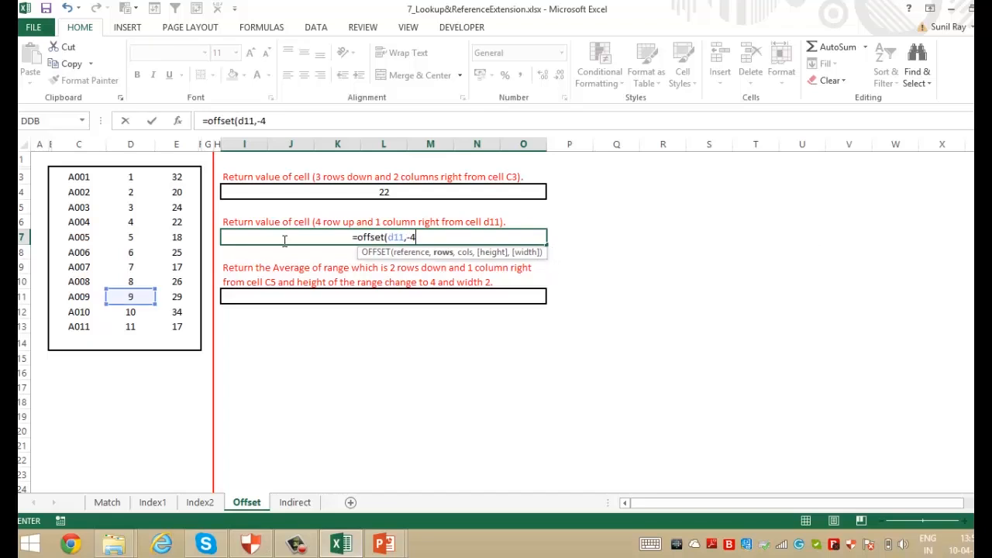
text(,1)
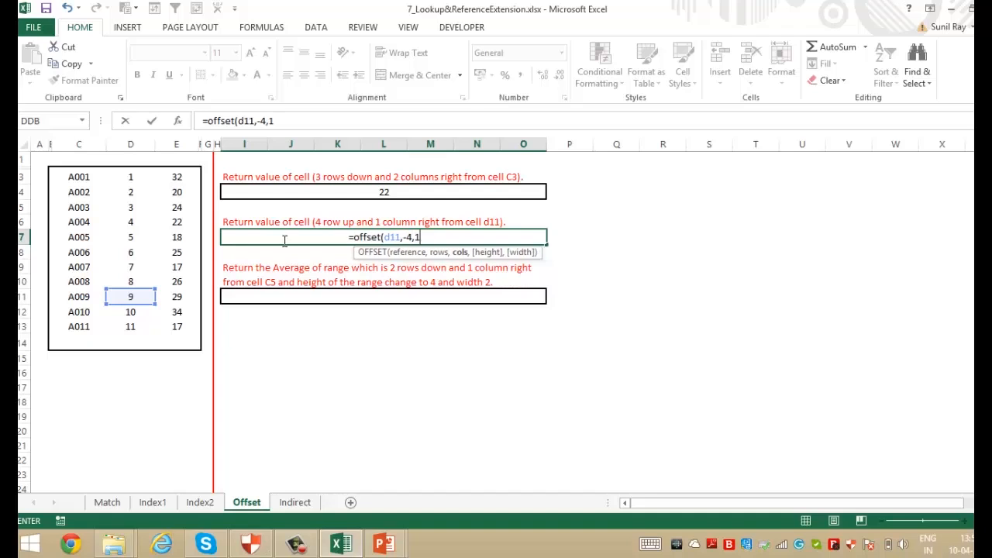
key(ctrl+Return)
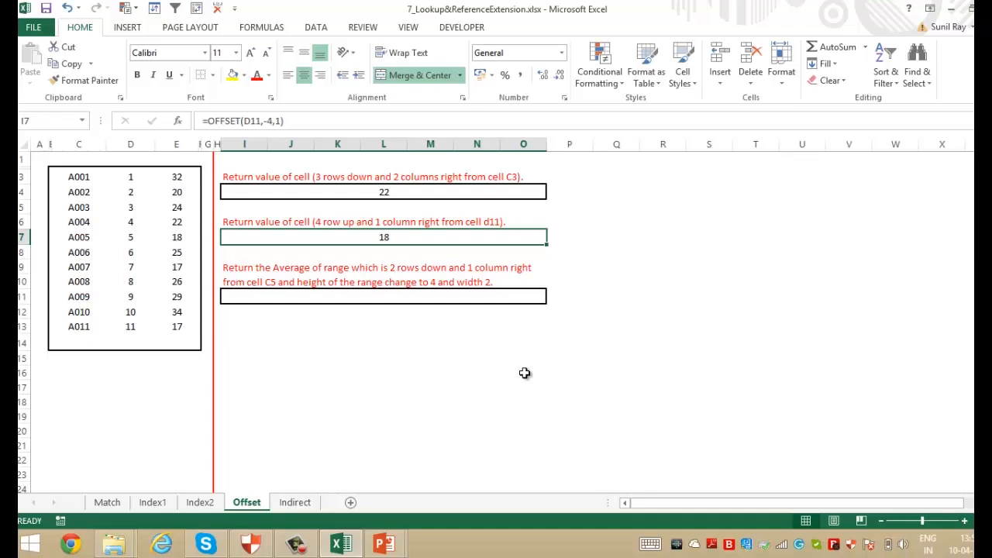
Trace two rows down and one column right from C5, and select the four-row, two-column range D7:E10 to check its average.
click(586, 339)
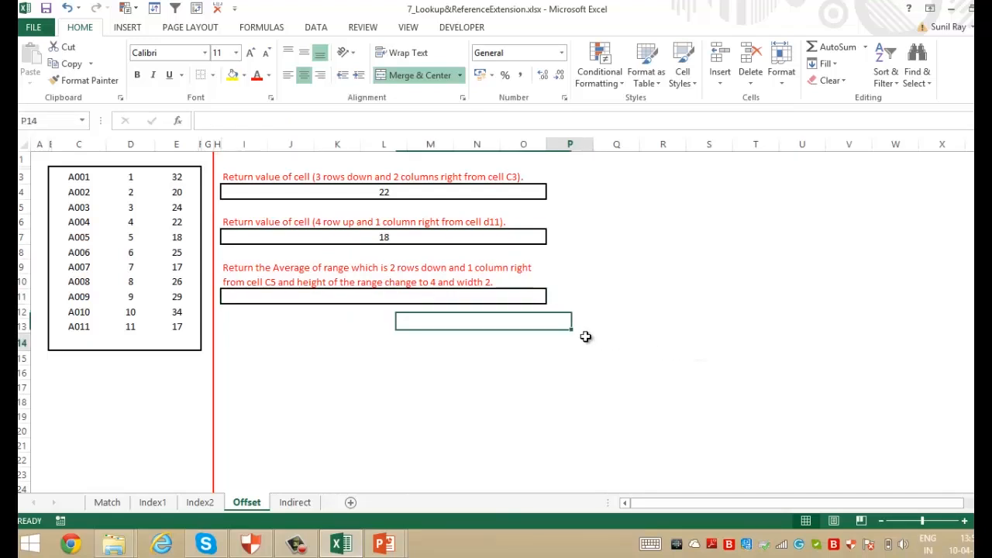
click(493, 300)
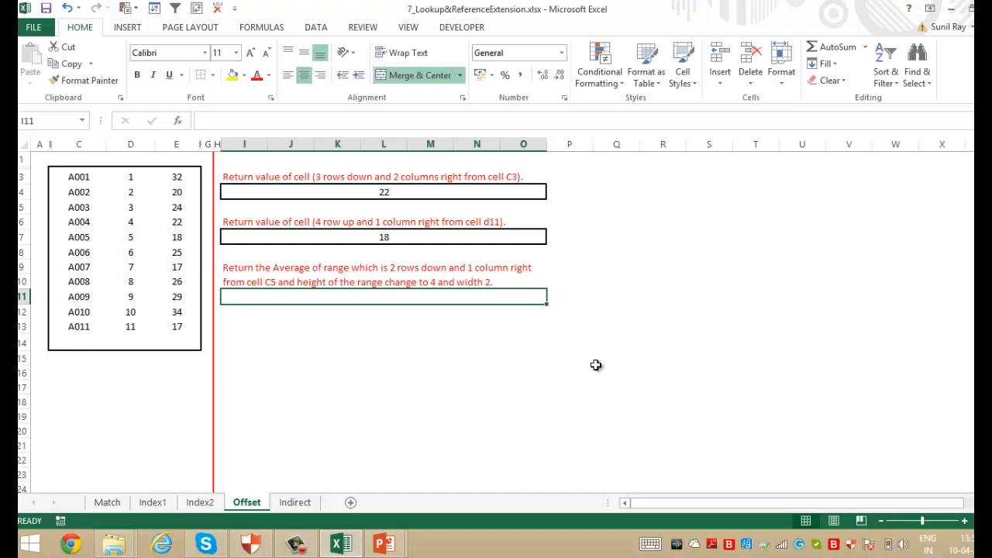
click(80, 210)
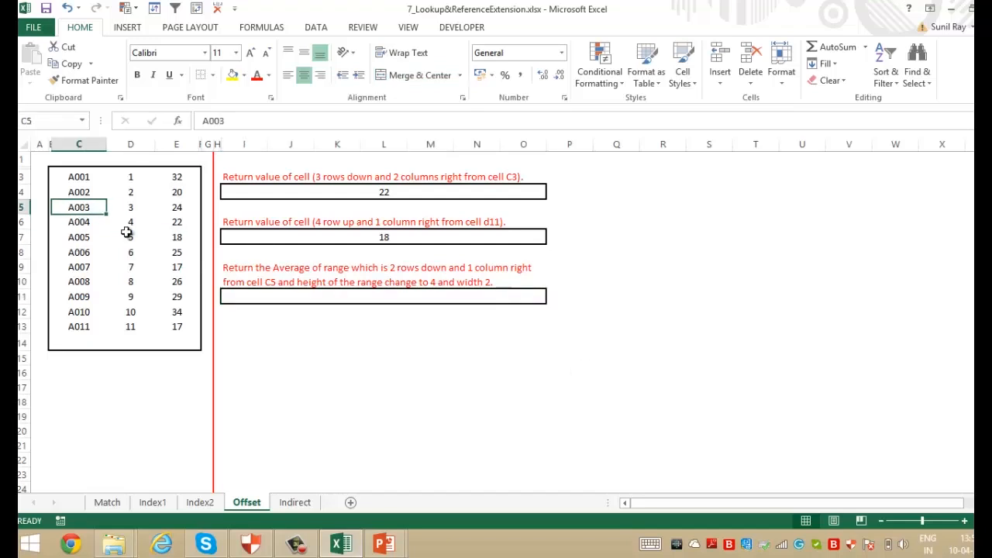
key(Down)
key(Down)
key(Right)
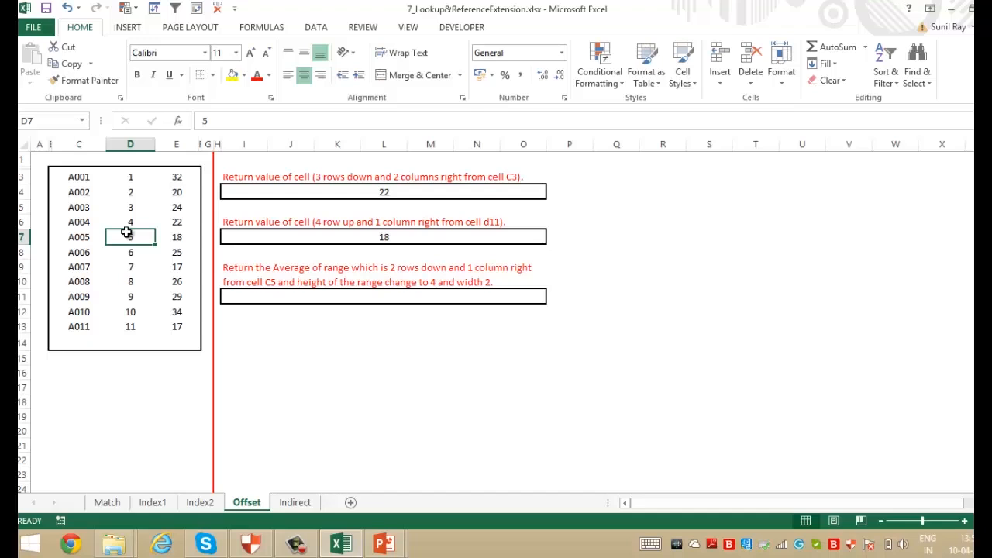
key(shift+Down)
key(shift+Down)
key(shift+Down)
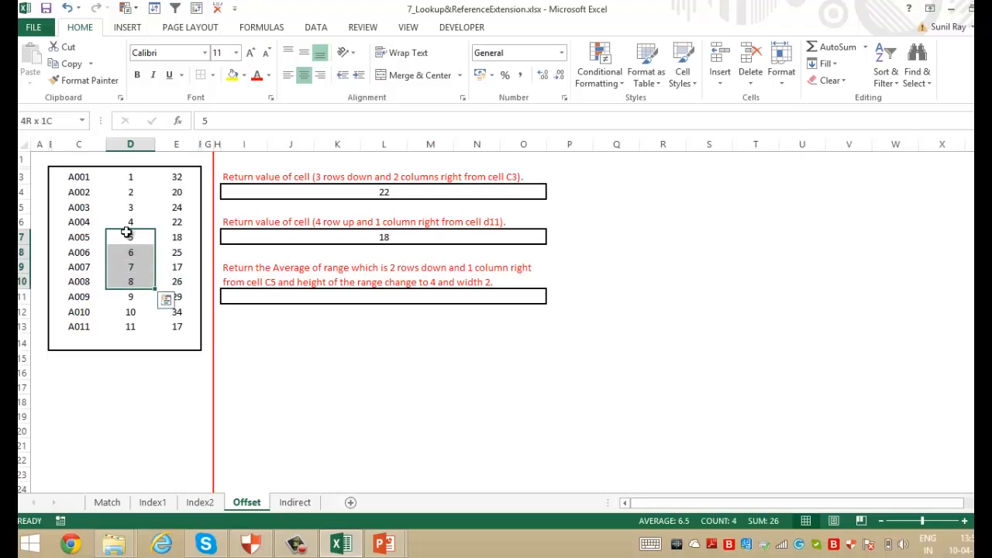
key(shift+Right)
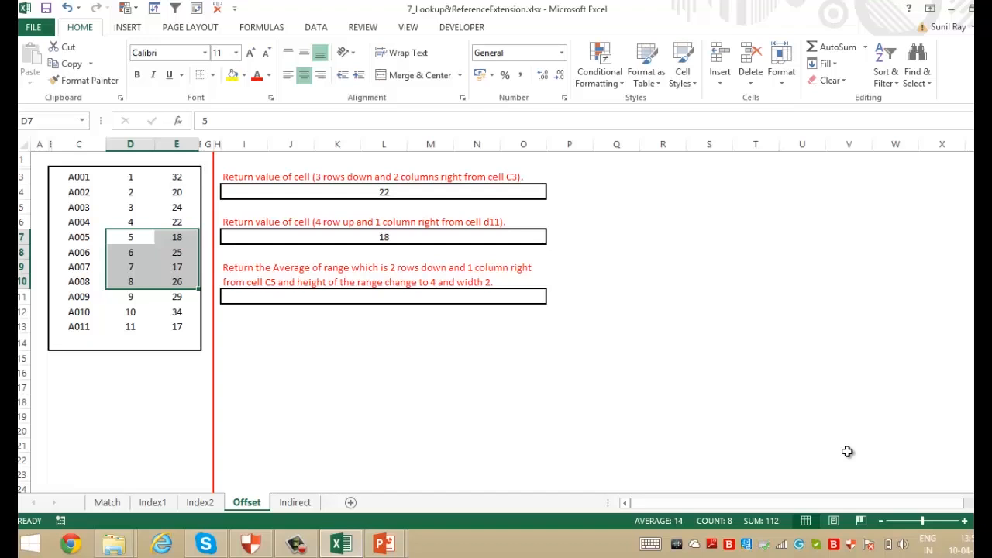
drag(130, 237, 183, 284)
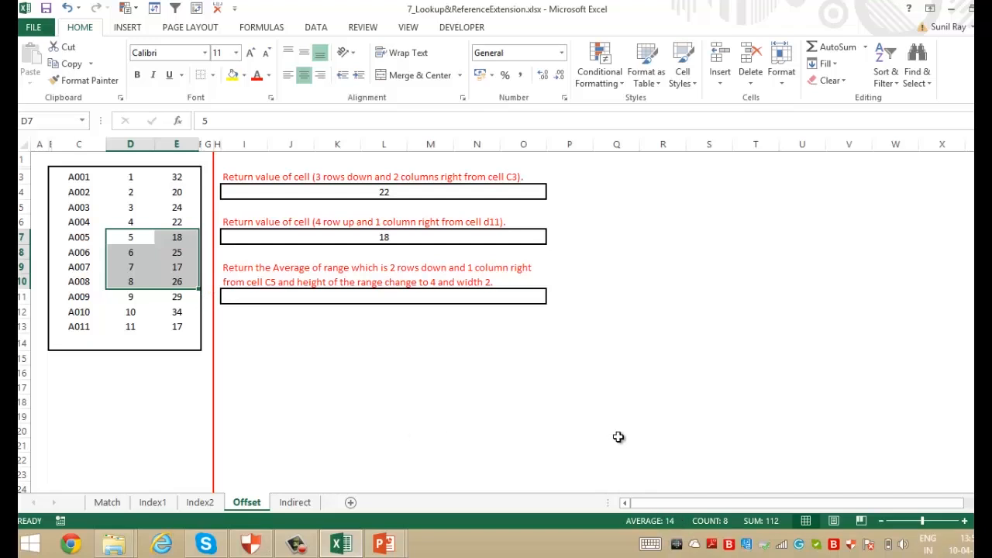
Enter =AVERAGE(OFFSET(C5,2,1,4,2)) in the answer cell I11 under the third question.
click(471, 298)
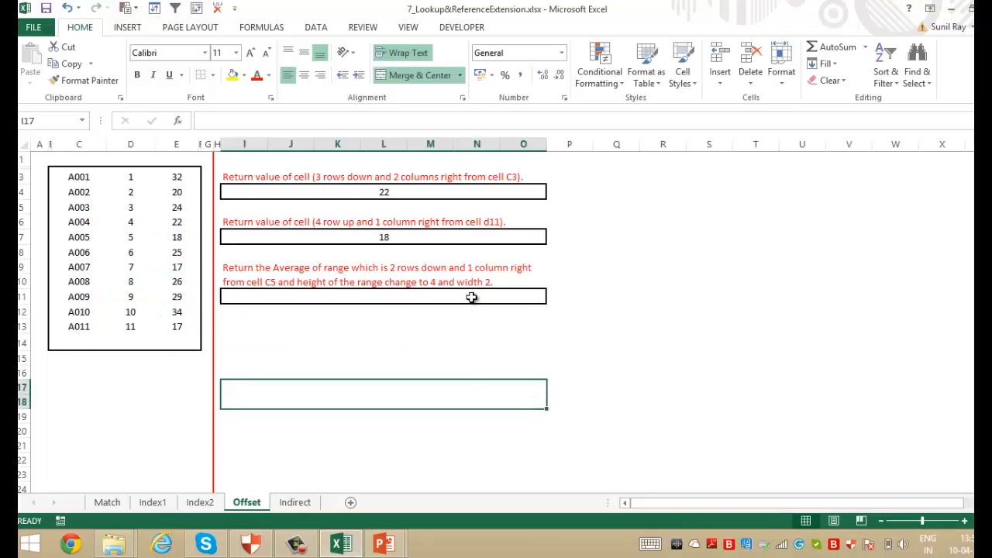
text(=average()
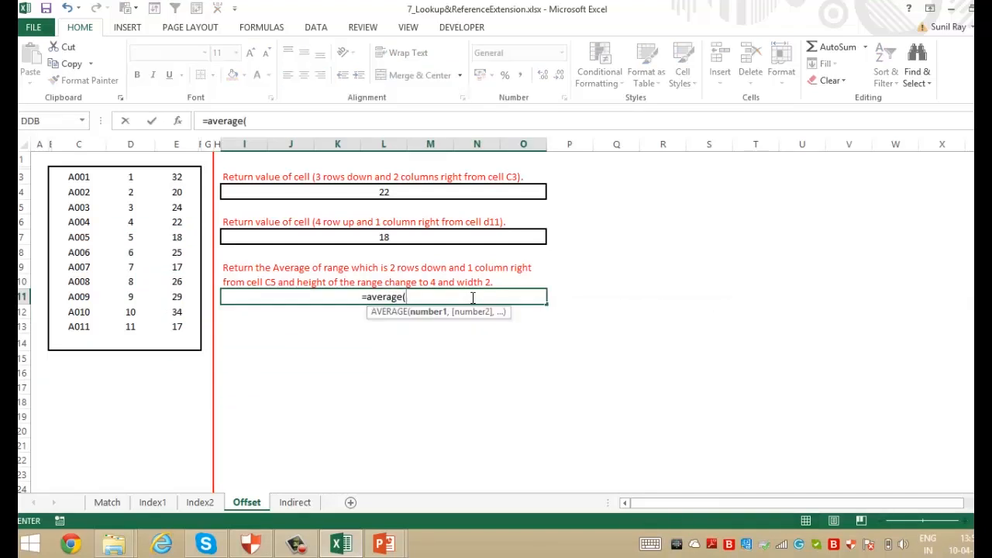
text(offset()
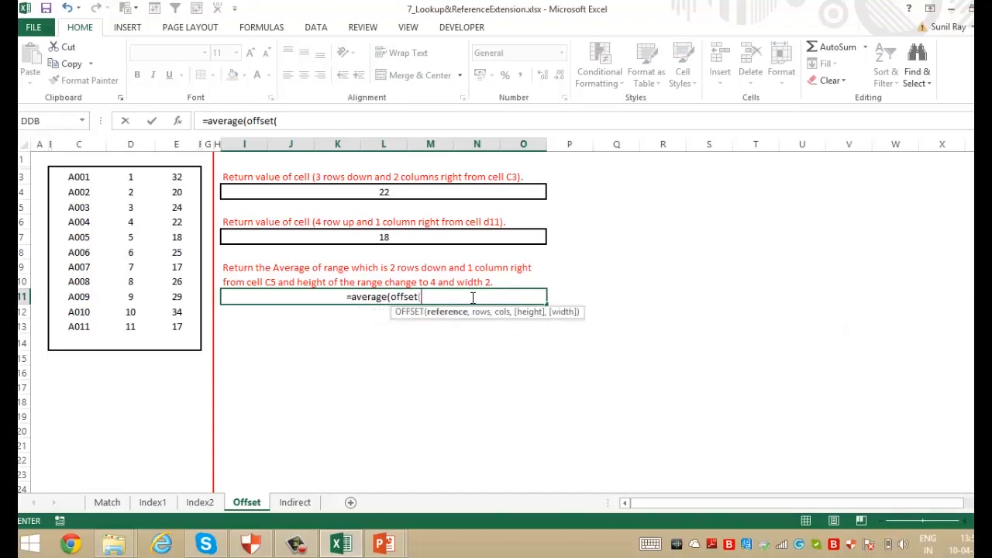
text(c5,)
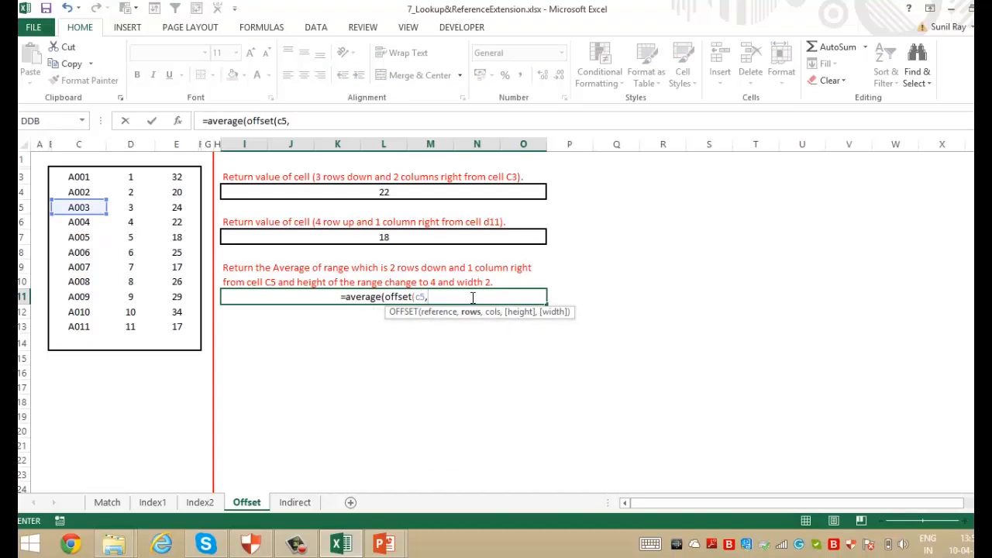
text(2,1,4,2)))
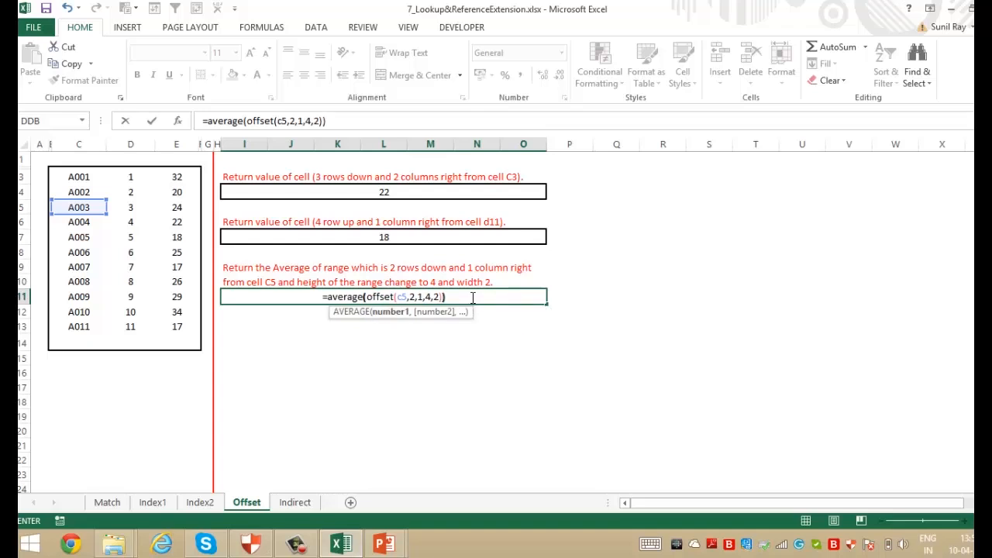
key(Return)
click(471, 298)
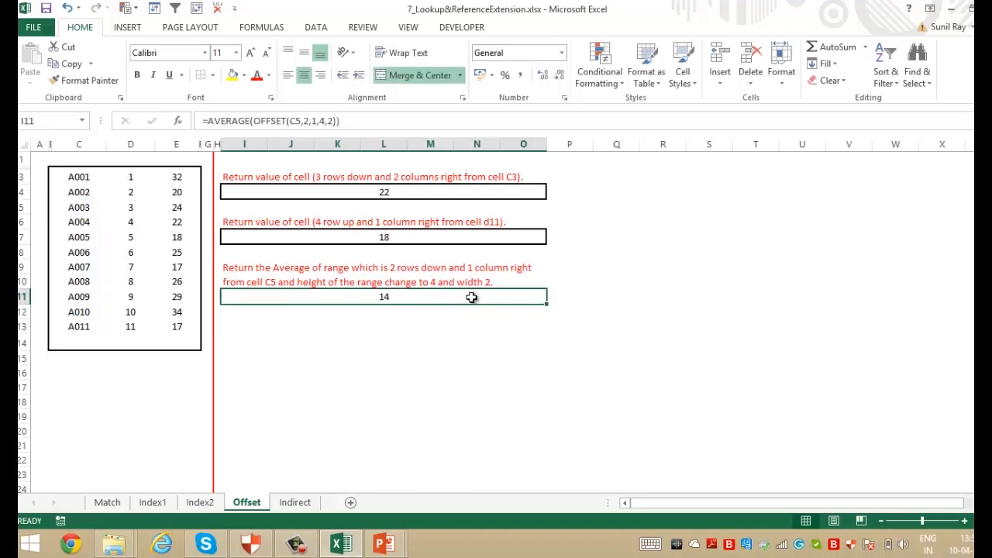
click(295, 544)
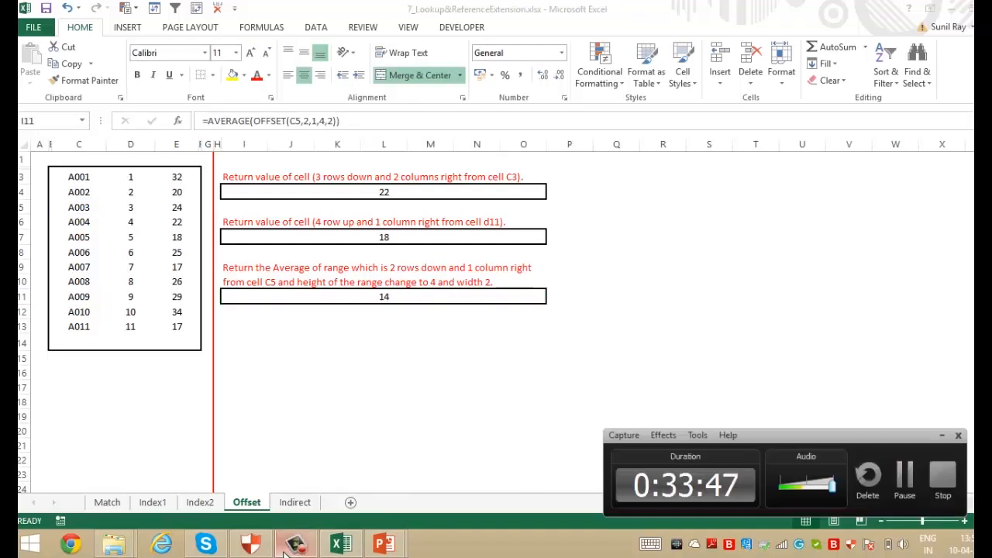
click(907, 476)
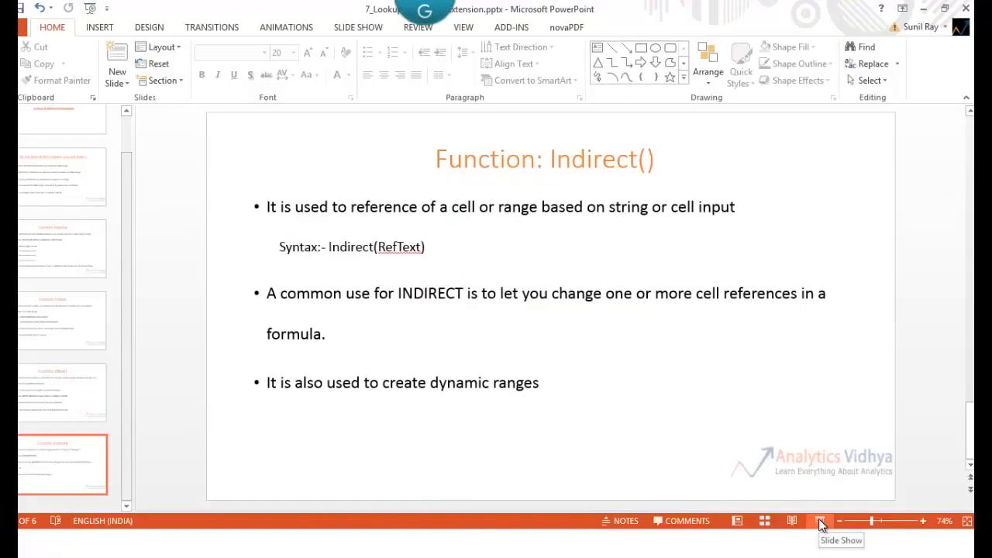
Start the slide show in PowerPoint at the "Function: Indirect()" slide.
click(819, 531)
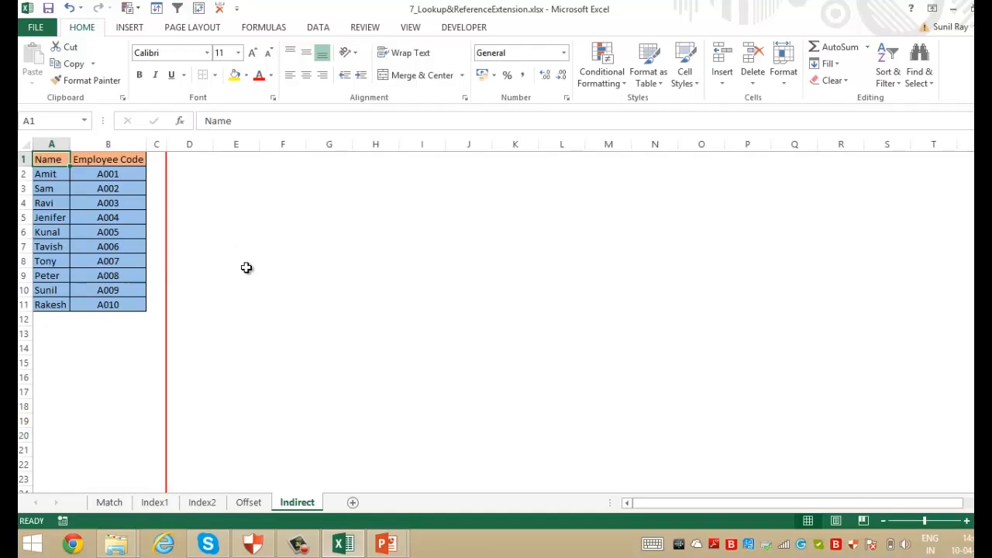
Enter the direct reference =B2 in cell D2 of the Indirect sheet.
key(Down)
key(Right)
key(Right)
key(Right)
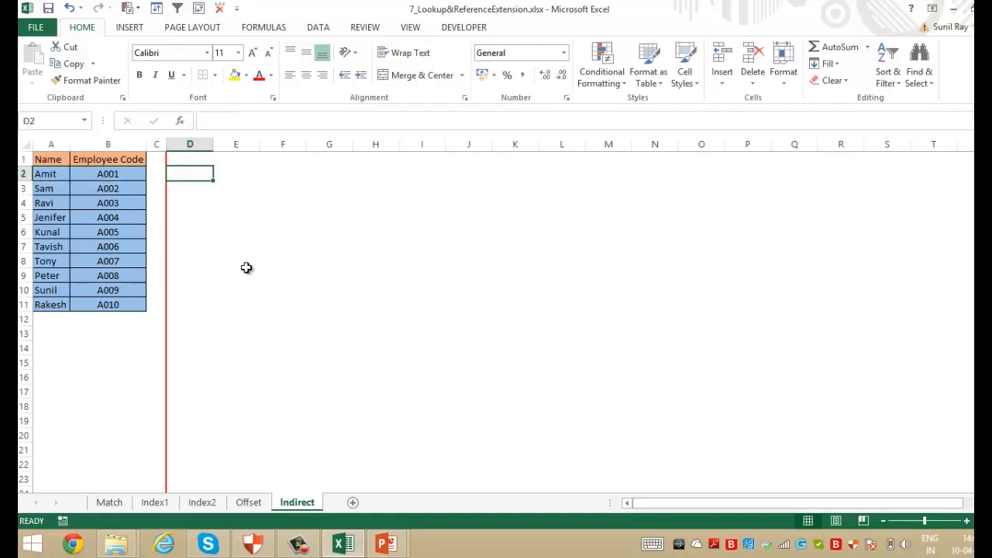
text(=b2)
key(ctrl+Return)
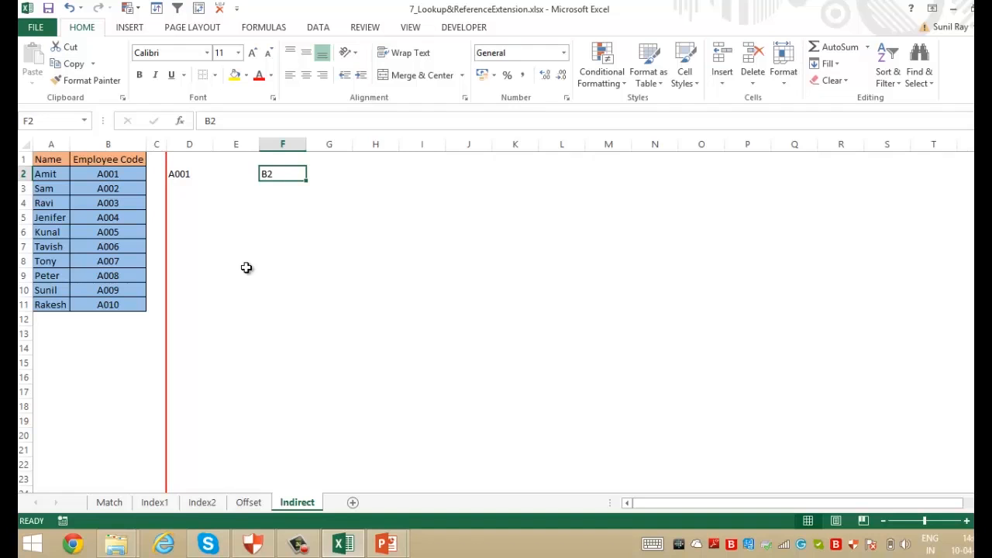
Enter =INDIRECT(F2) in cell F3, directly below the reference text.
key(Down)
text(=indirect()
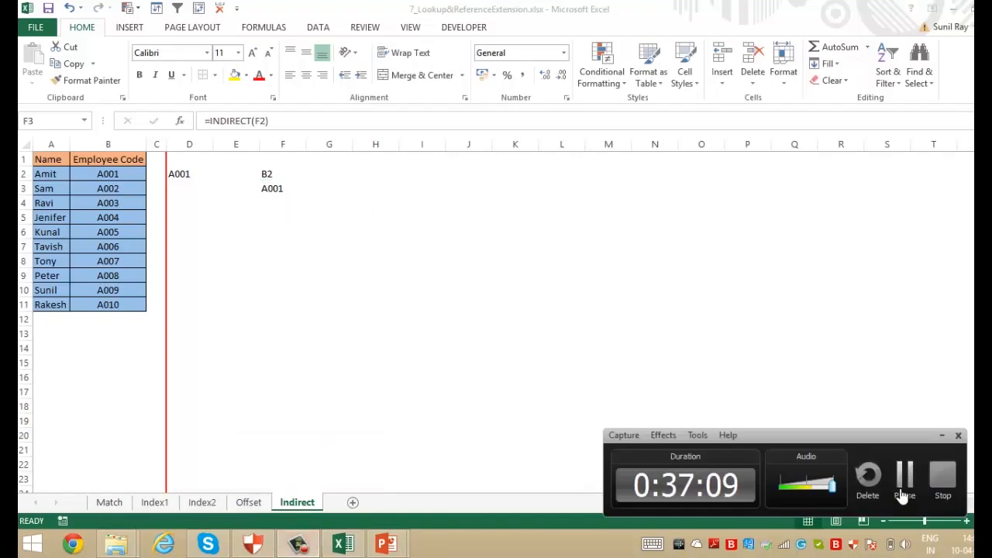
click(899, 487)
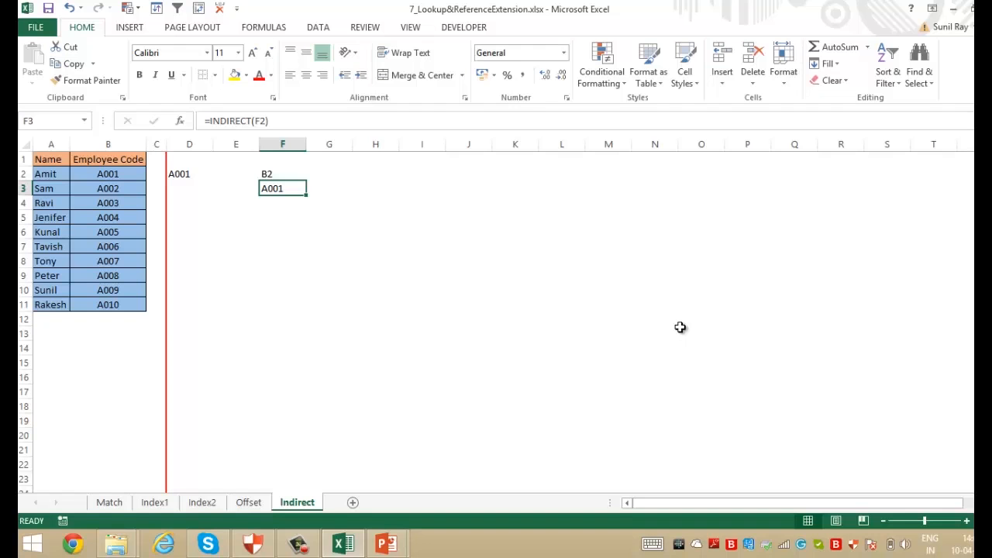
Trace how the INDIRECT formula in F3 resolves, from the reference text in F2 to cell B2 in the employee table.
key(Up)
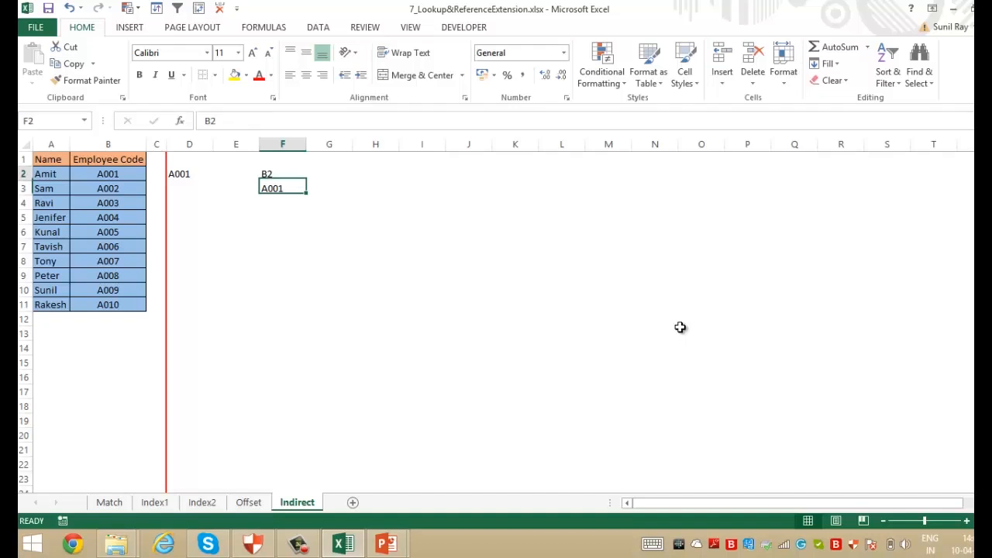
key(Left)
key(Left)
key(Left)
key(Left)
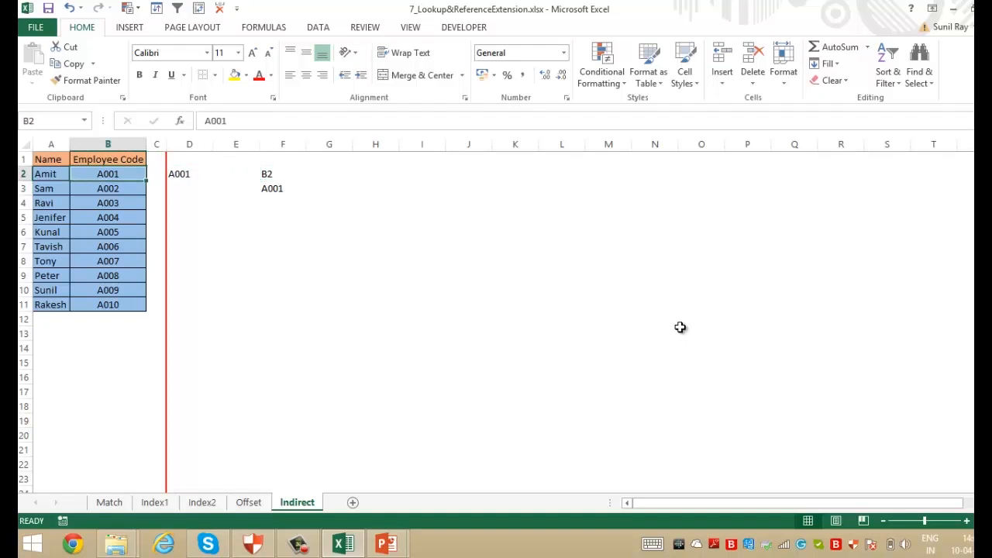
key(Right)
key(Right)
key(Right)
key(Right)
key(Down)
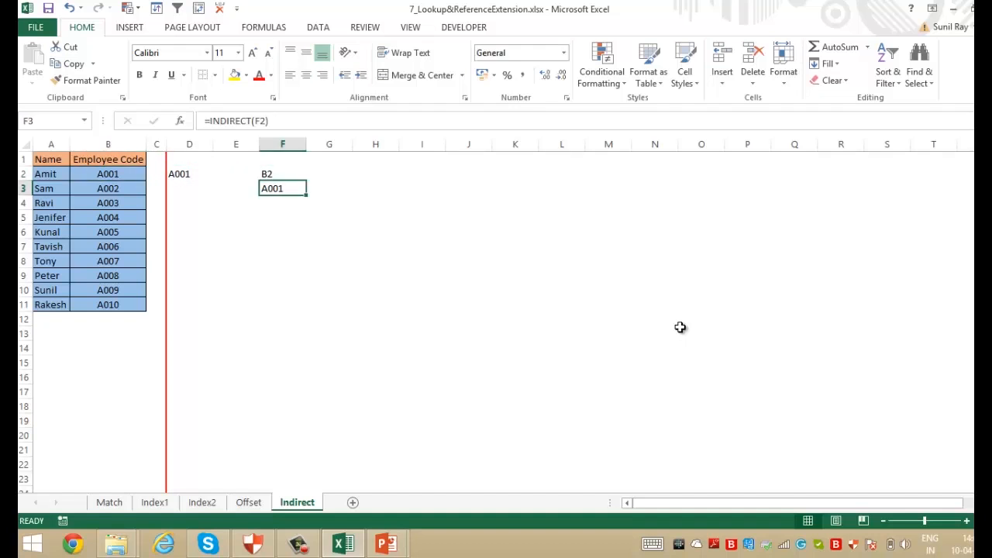
Change the reference text in F2 to B4.
key(Up)
text(B4)
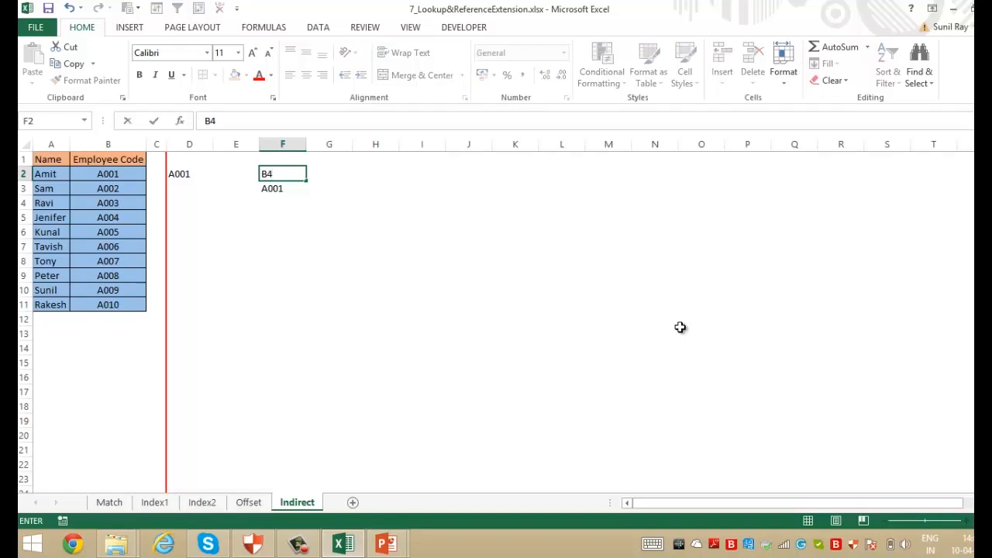
key(Return)
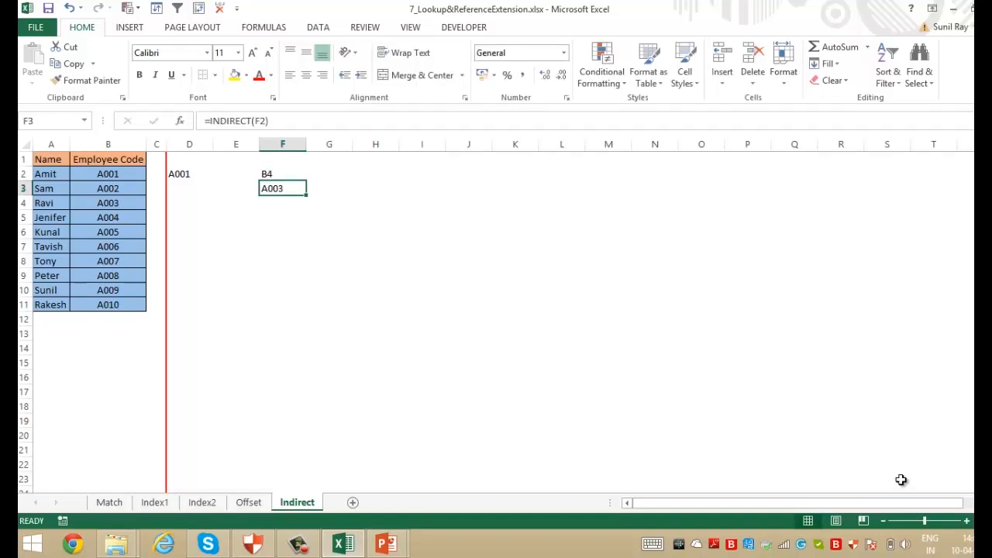